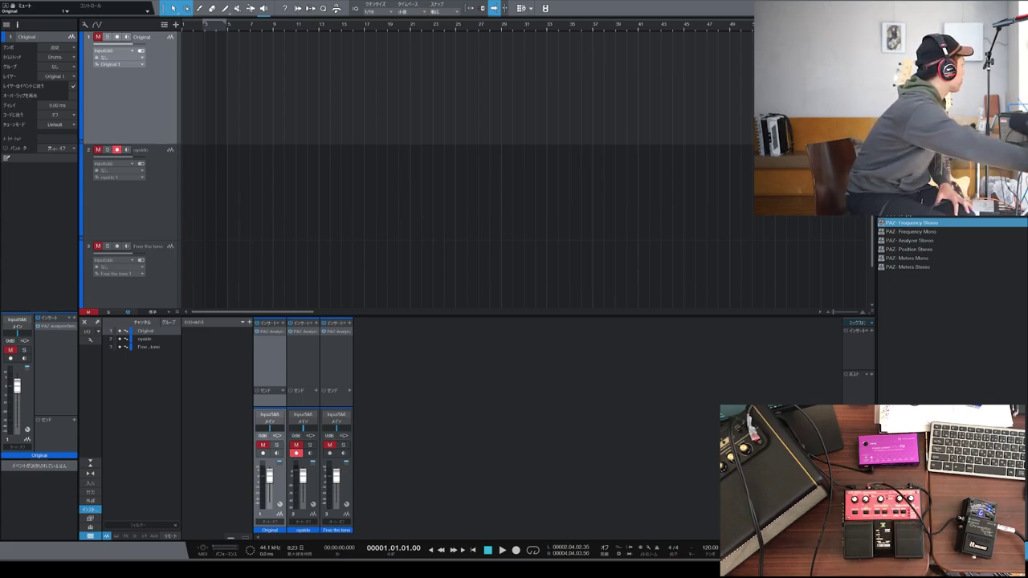
Record-arm the Original track alongside oyaide and record a take on both tracks from the start of the song
key("r")
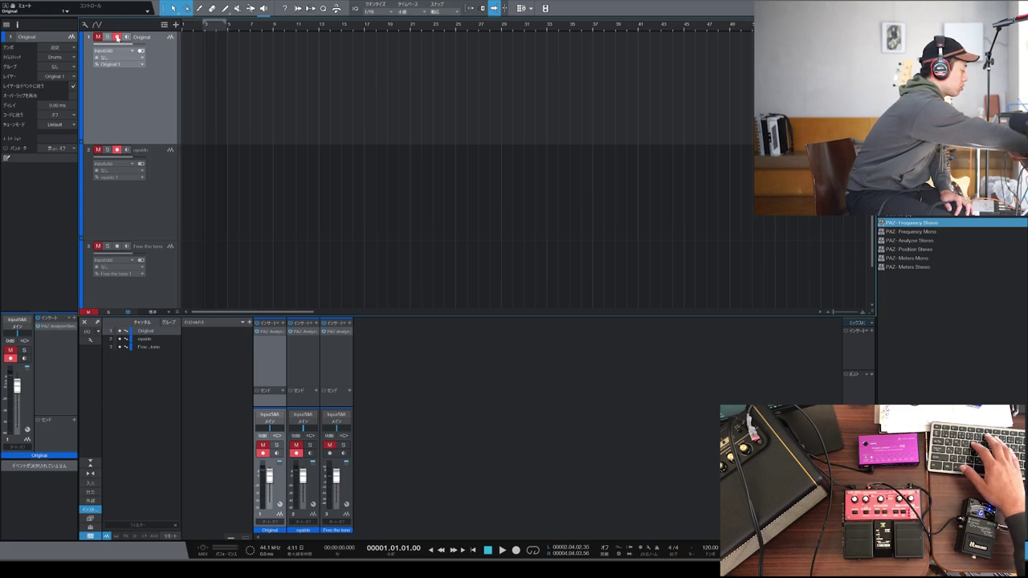
key("KP_Multiply")
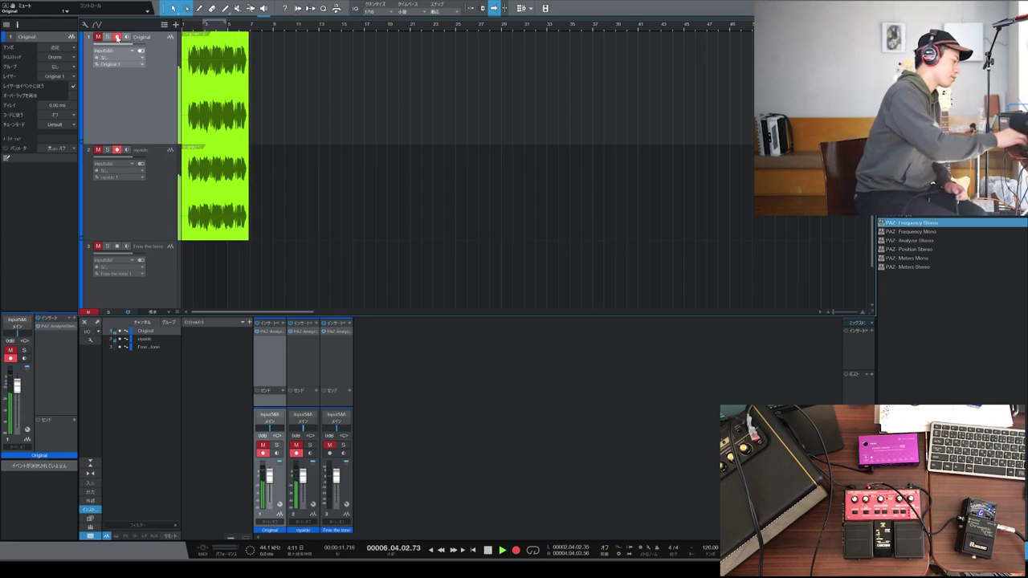
key("space")
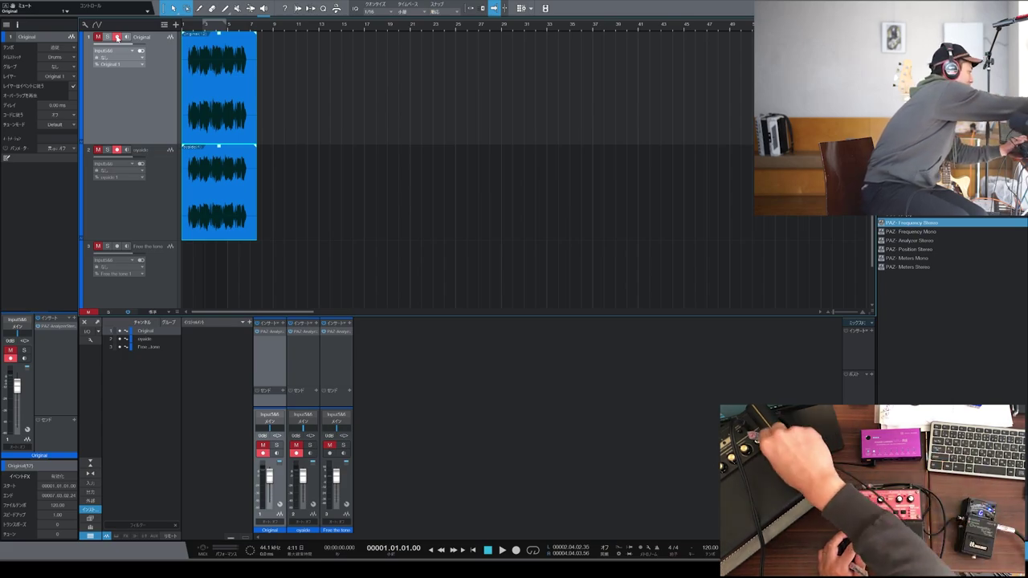
Re-record the oyaide track with Original disarmed, and record a take with only the Free the tone track armed
left_click(118, 38)
key("KP_Multiply")
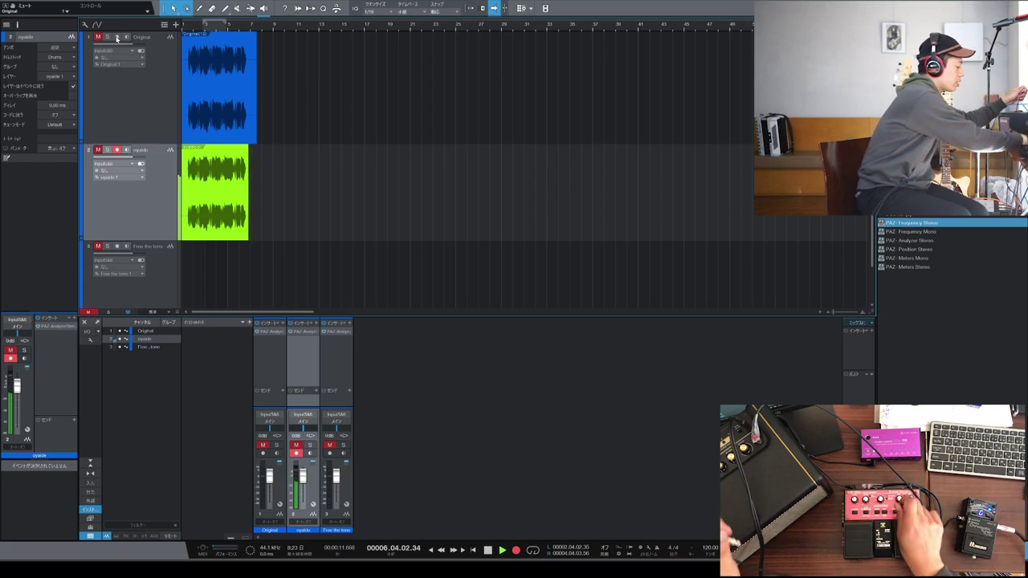
key("space")
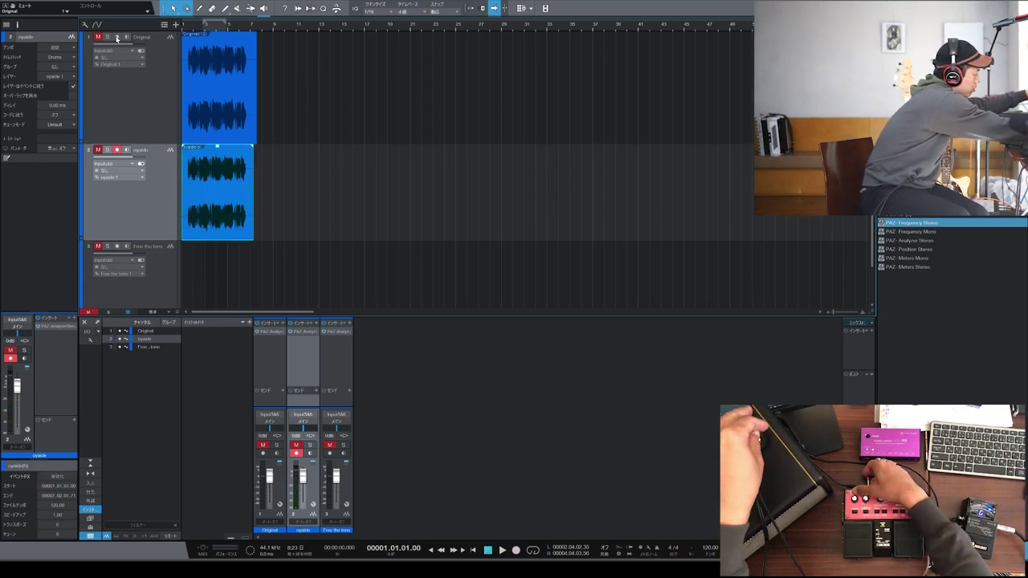
left_click(115, 246)
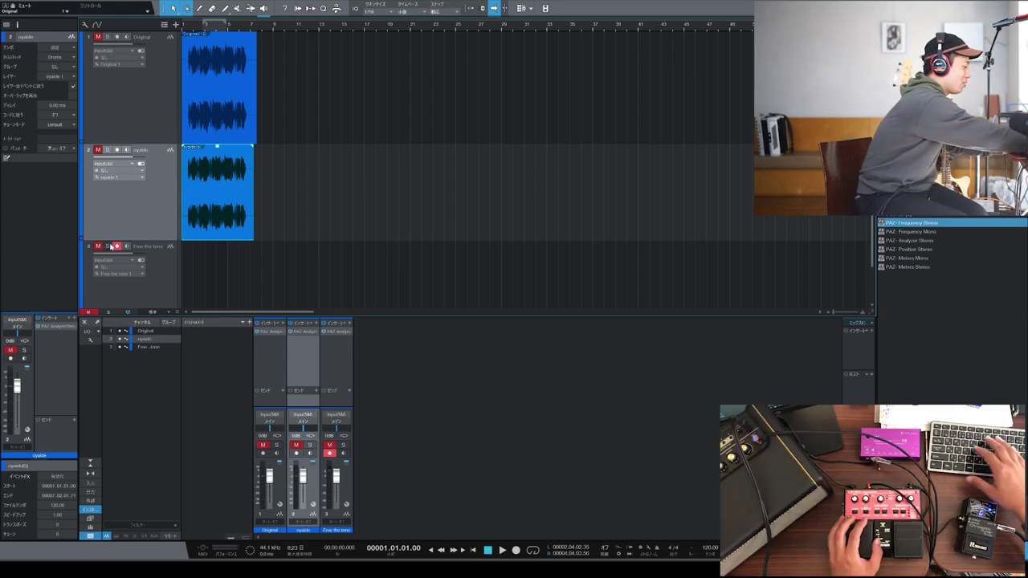
key("KP_Multiply")
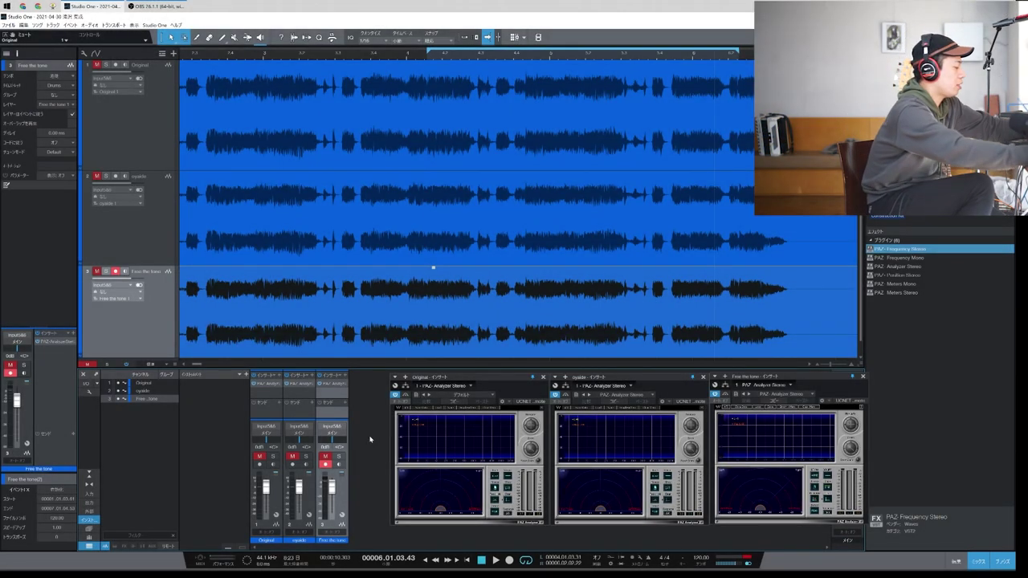
Play back the recorded takes, soloing the Original, oyaide and Free the tone channels in turn to compare their sound and spectra
left_click(275, 437)
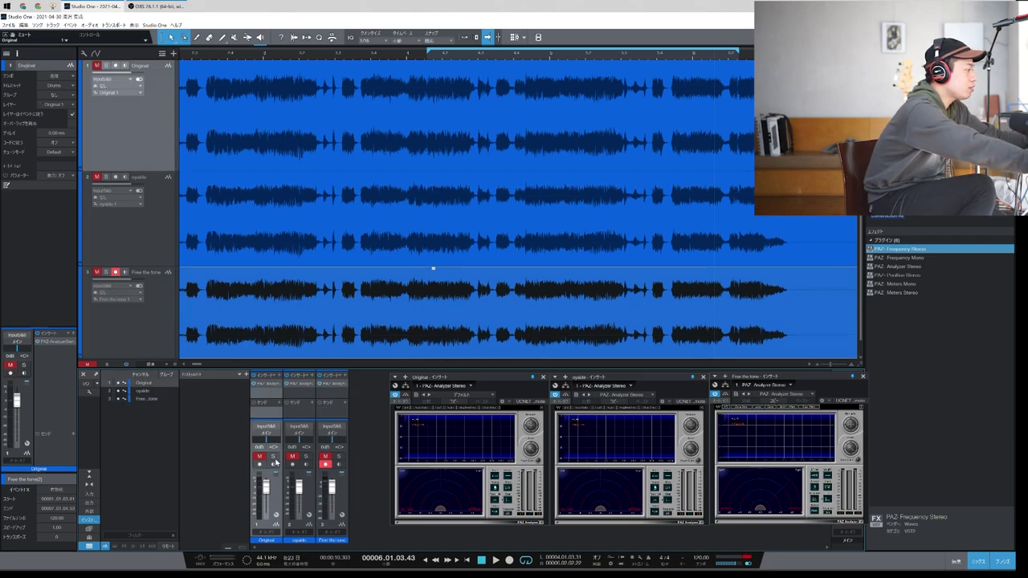
left_click(304, 412)
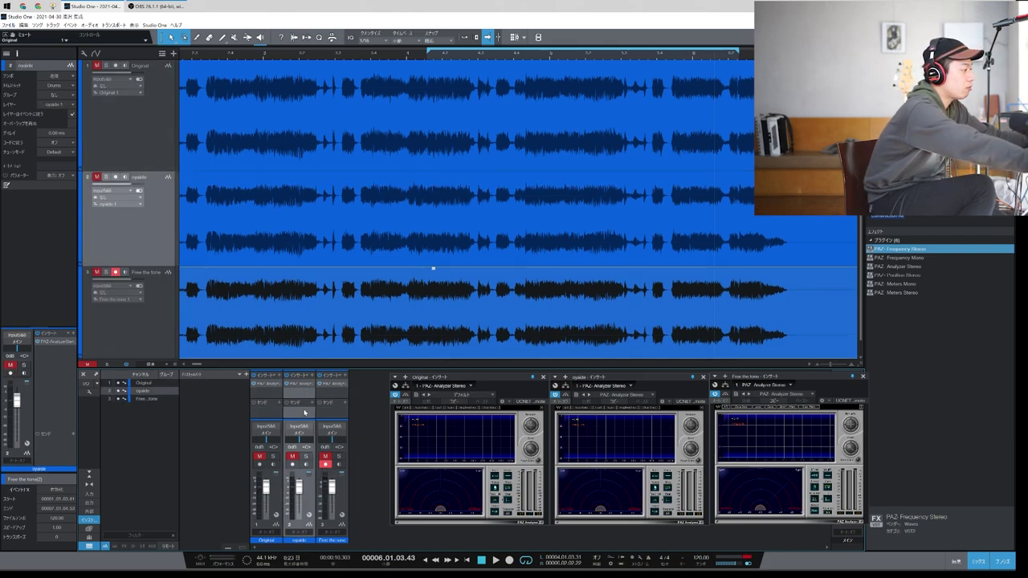
left_click(331, 417)
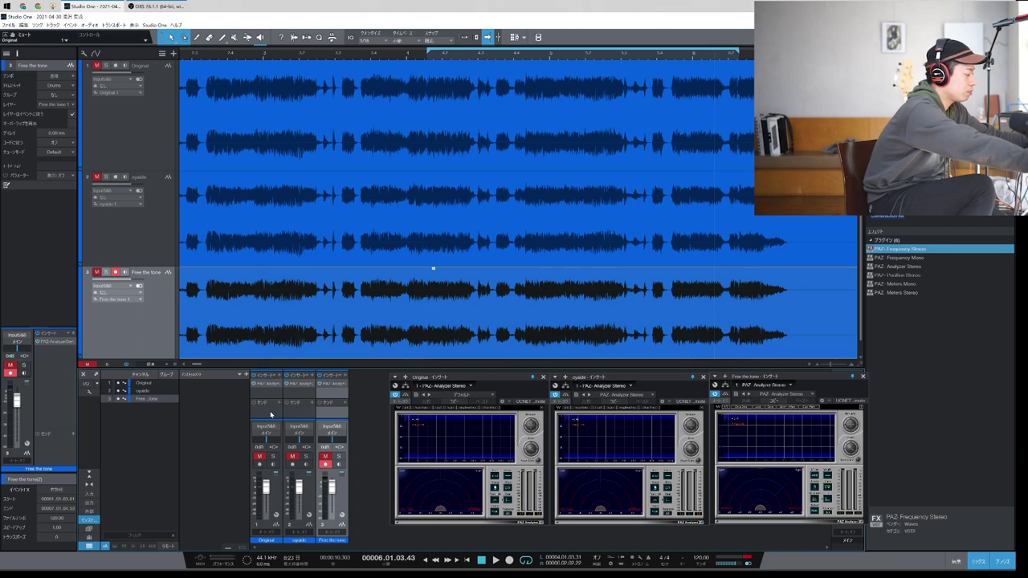
left_click(271, 414)
left_click(274, 456)
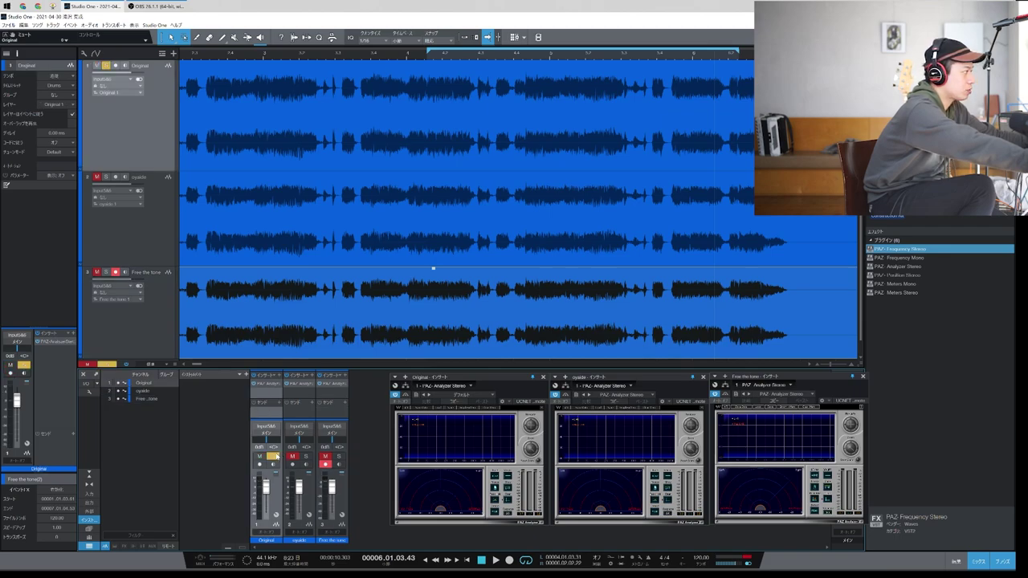
key("space")
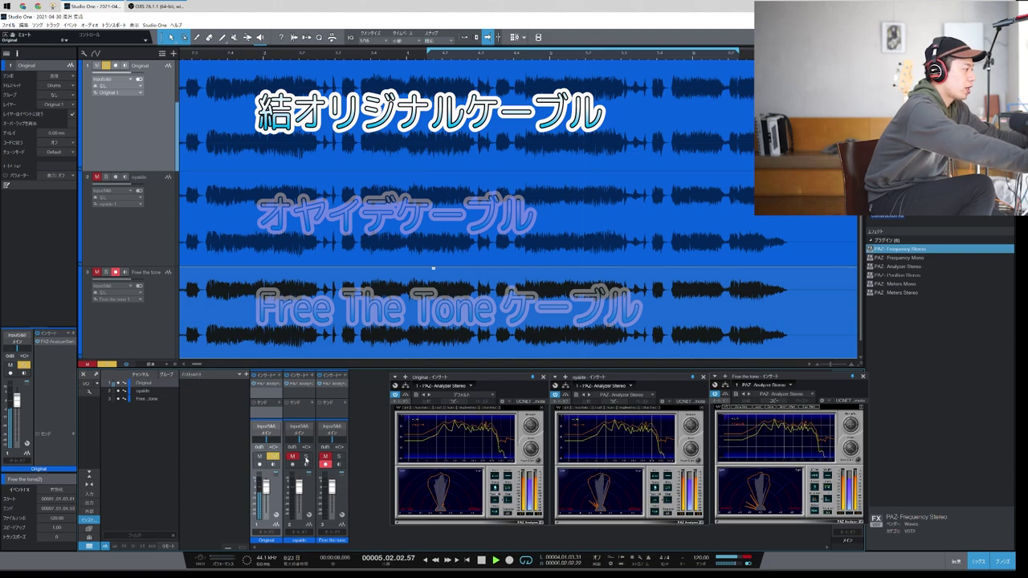
left_click(306, 457)
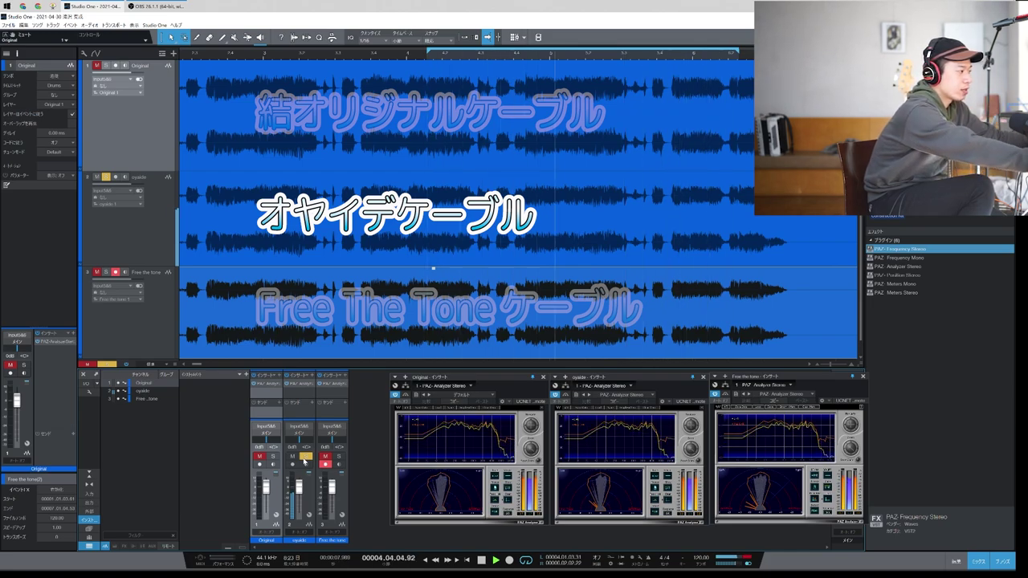
left_click(339, 457)
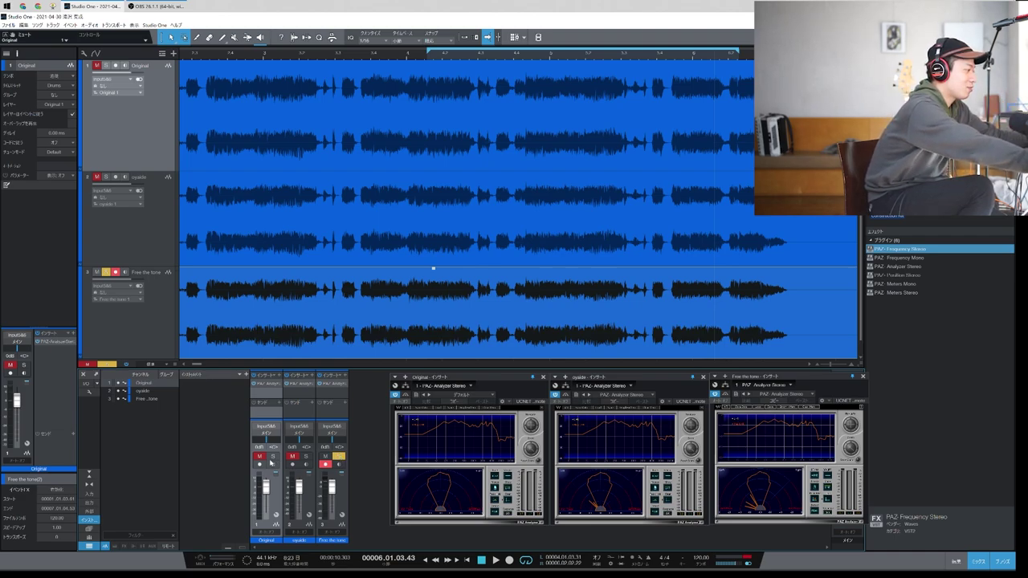
Replay the loop starting with Original soloed, switch the solo to oyaide and Free the tone, and stop playback
left_click(273, 458)
key("space")
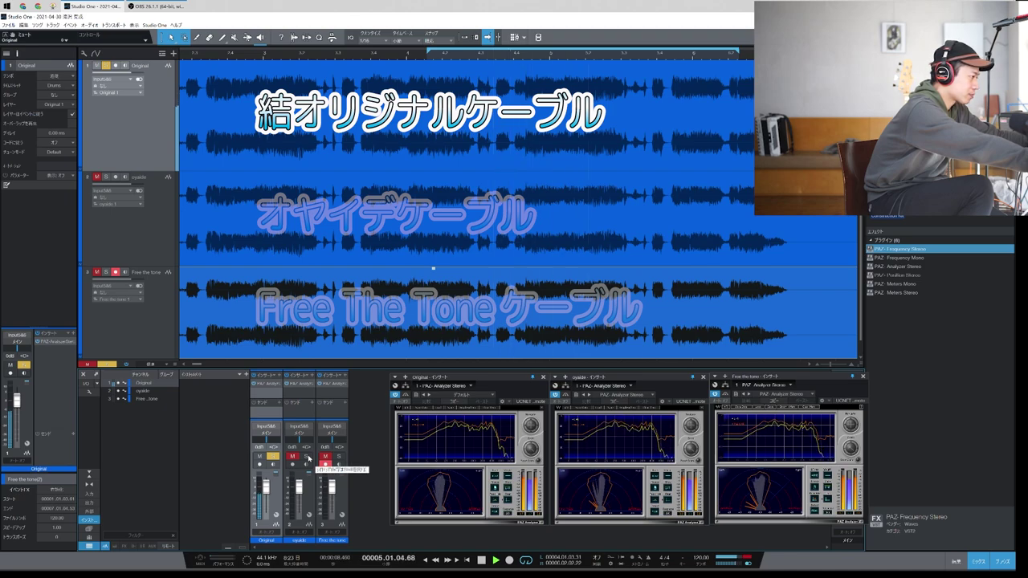
left_click(306, 457)
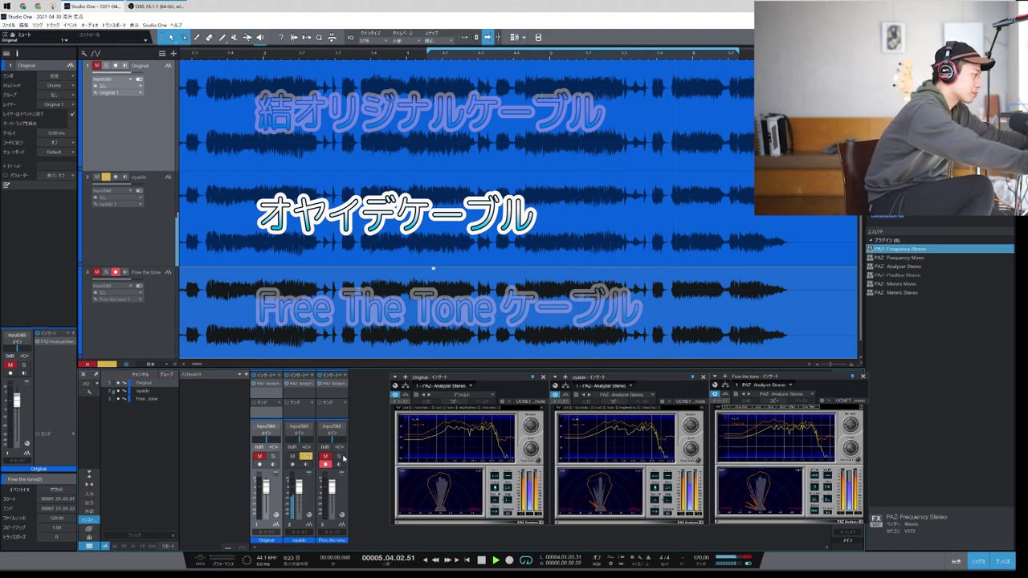
left_click(340, 457)
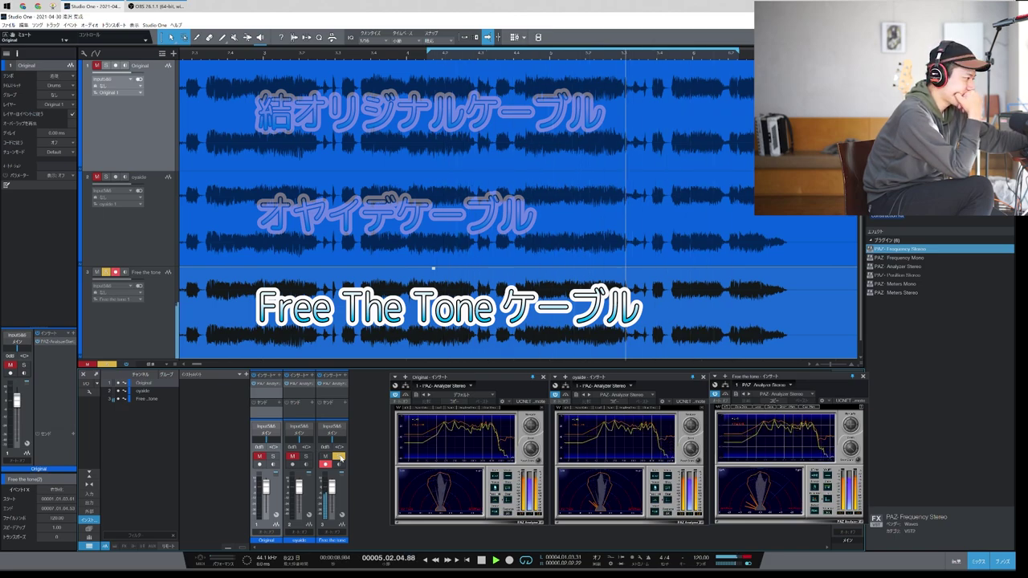
key("space")
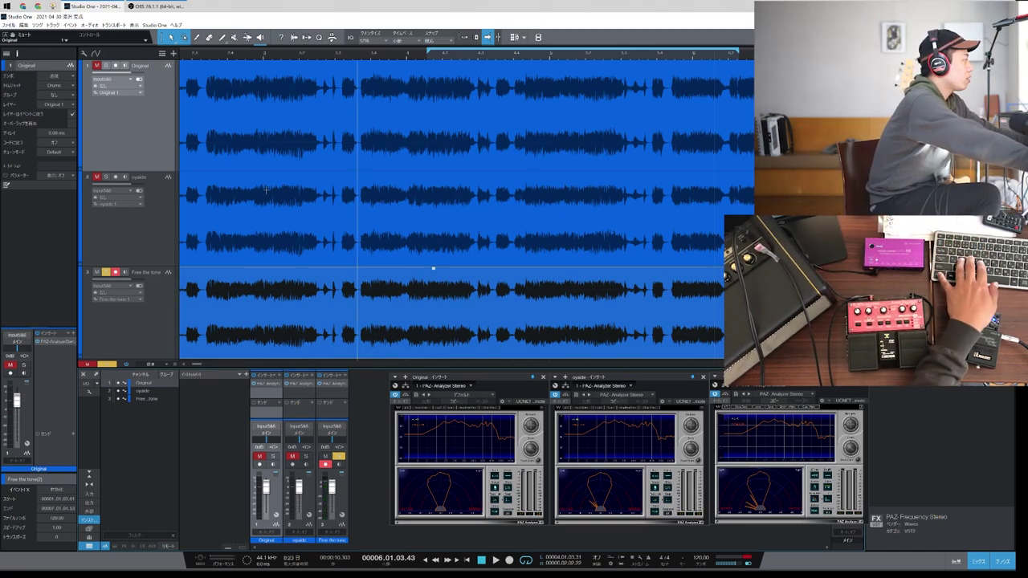
Delete the recorded clips from all three tracks and return the playhead to the start of the song
left_click(281, 247)
key("Delete")
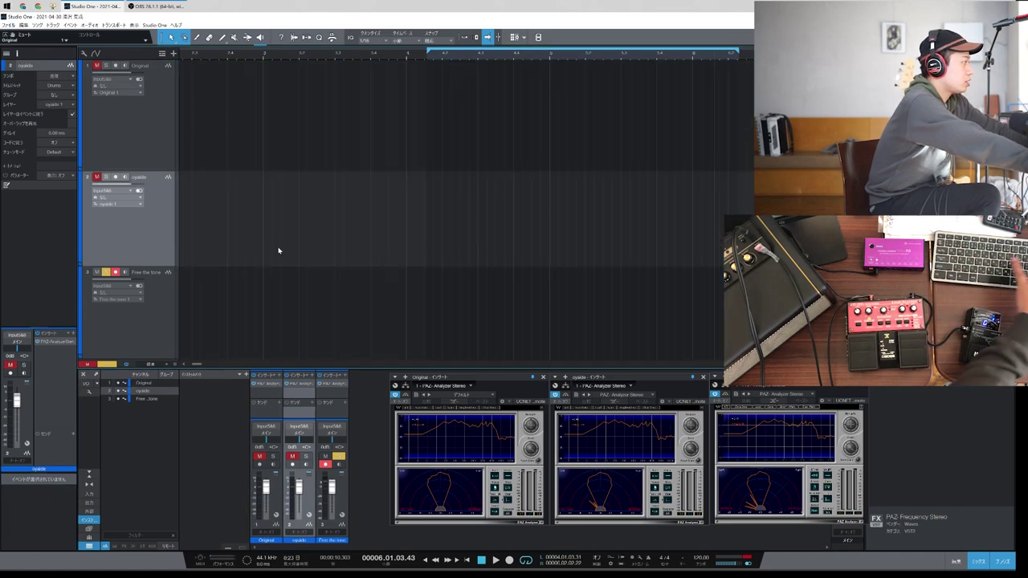
left_click(155, 152)
key("Home")
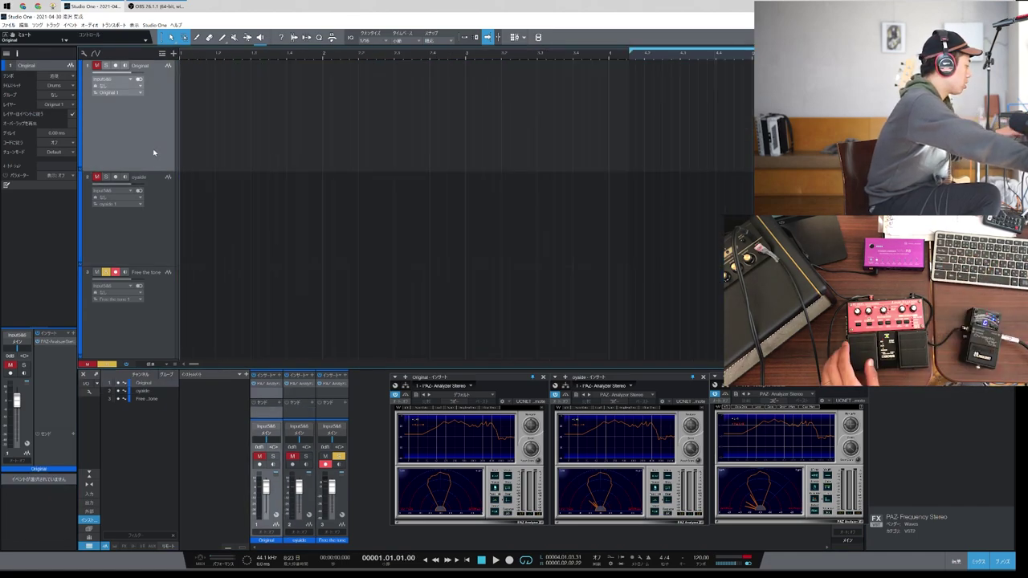
Arm the Original track and record a new take on it
left_click(116, 65)
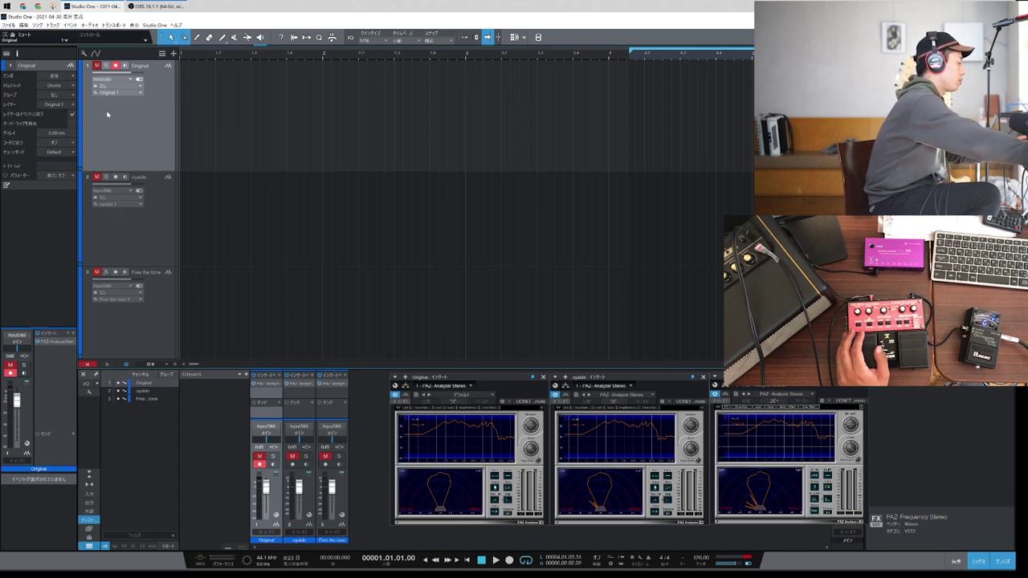
key("KP_Multiply")
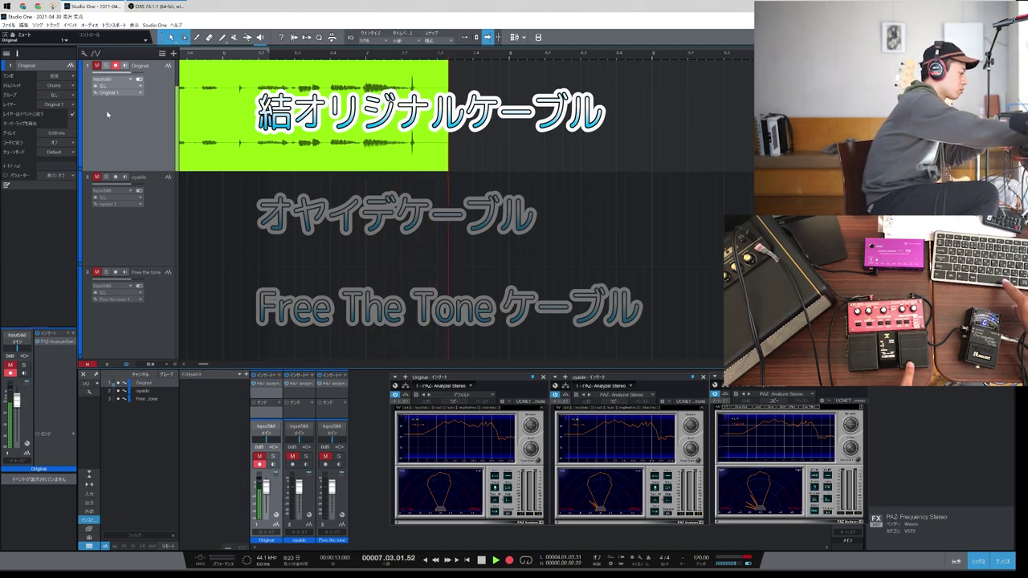
key("space")
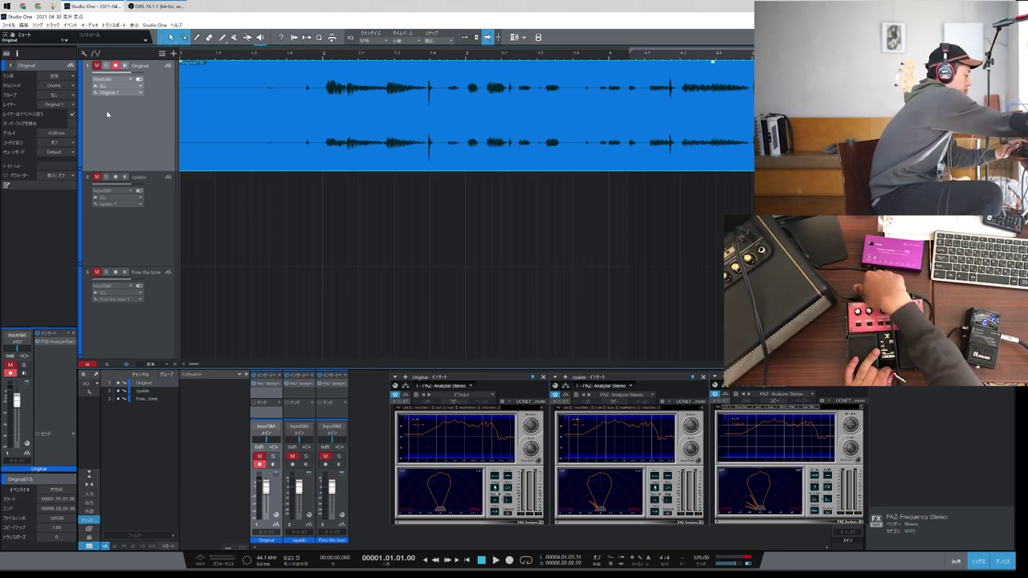
Disarm Original, arm the oyaide track and record a new take on it
left_click(115, 66)
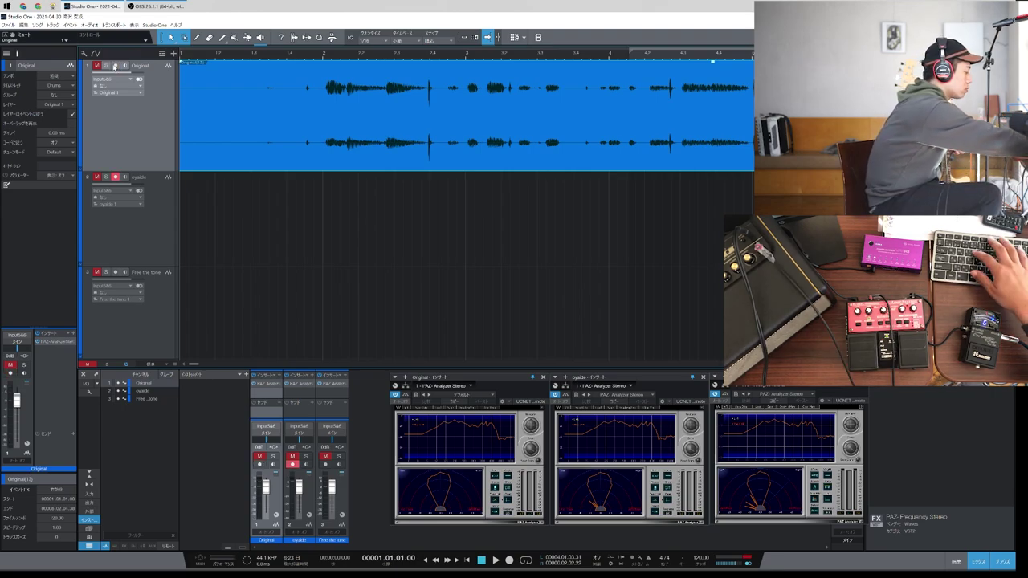
key("KP_Multiply")
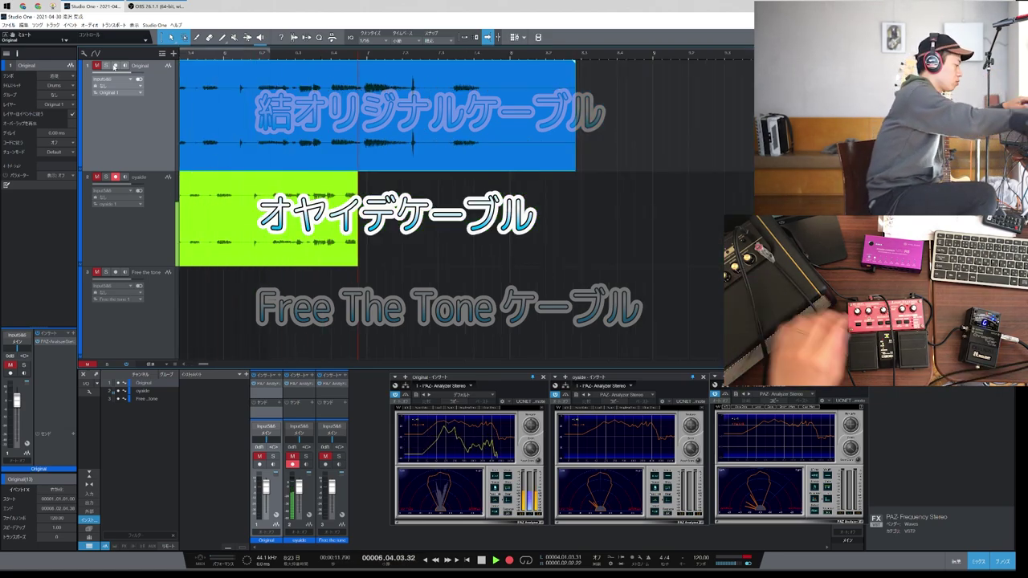
key("space")
Arm only the Free the tone track and record a new take on it
key("shift+f")
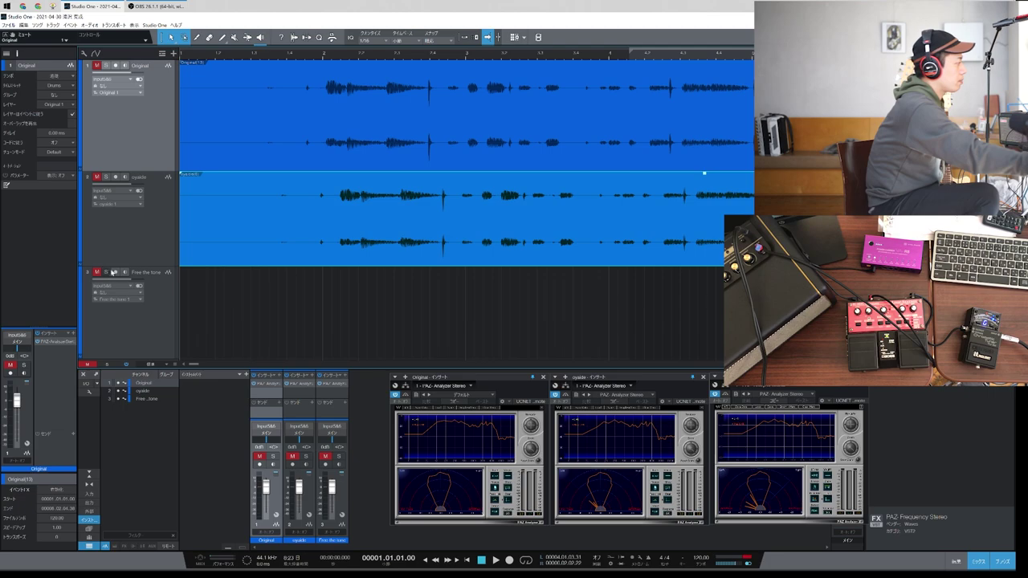
key("KP_Multiply")
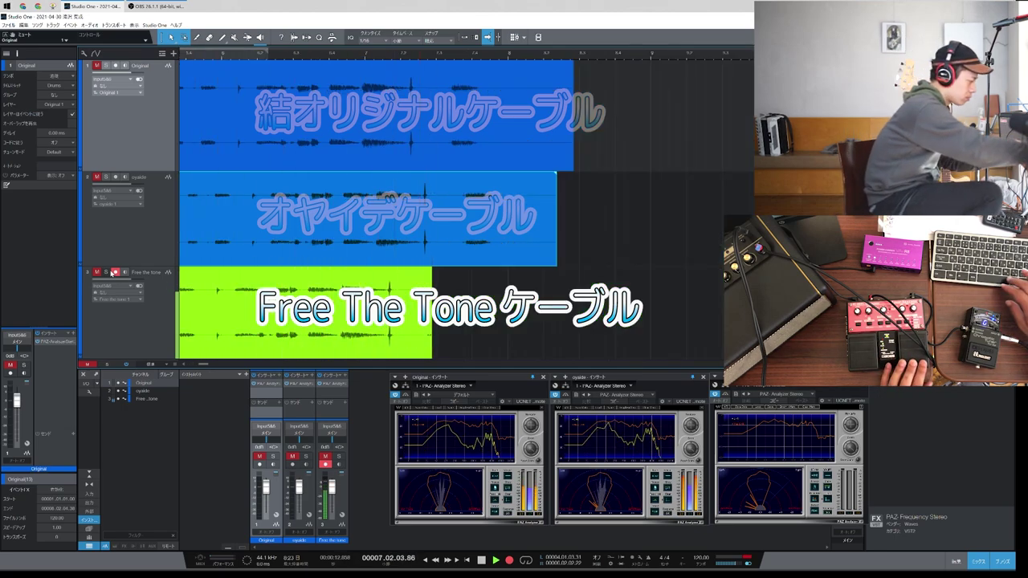
key("space")
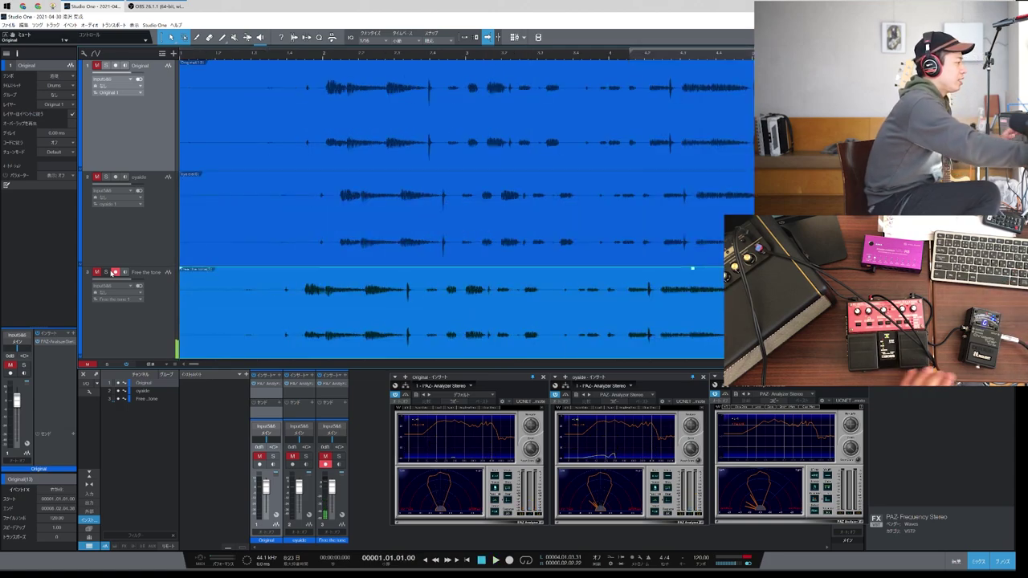
With snapping off, shift the Original and Free the tone clips later to line up their first spike with the oyaide take
left_click_drag(399, 165, 415, 167)
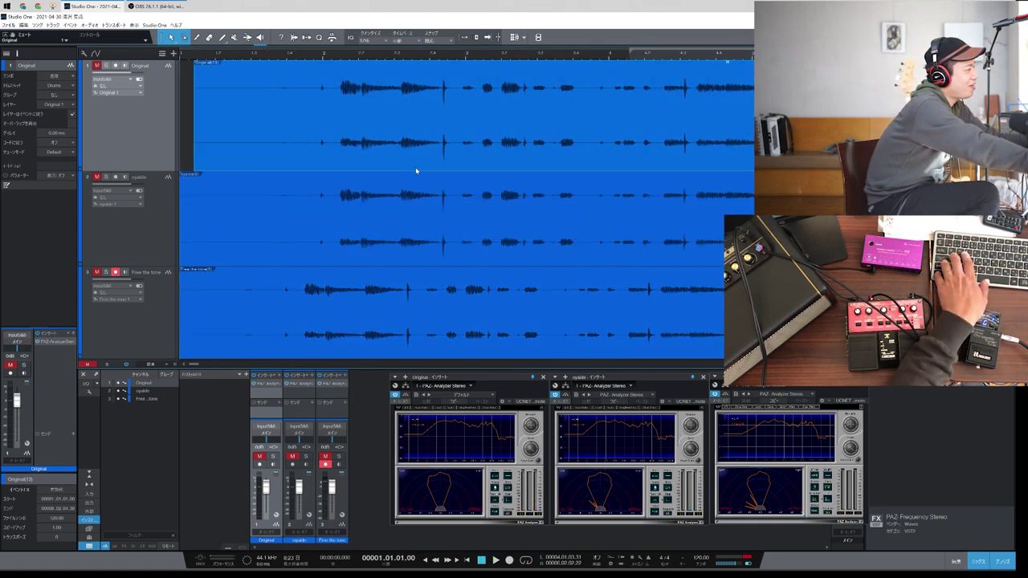
left_click(441, 55)
left_click(422, 335)
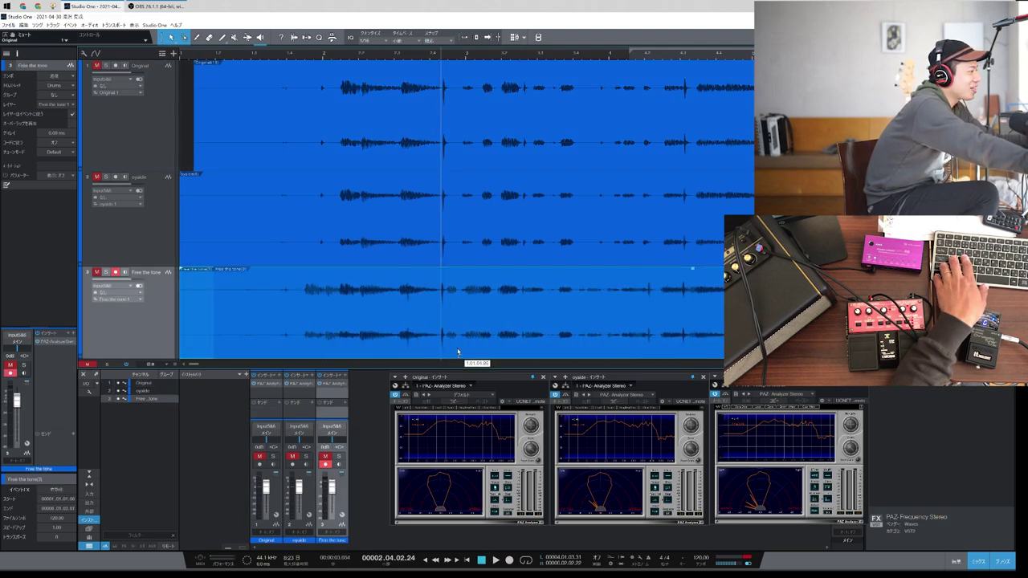
Fine-tune the alignment of the first spike by matching the oyaide and Free the tone clips to the Original clip
scroll(446, 330, "up", 5)
scroll(442, 325, "down", 5)
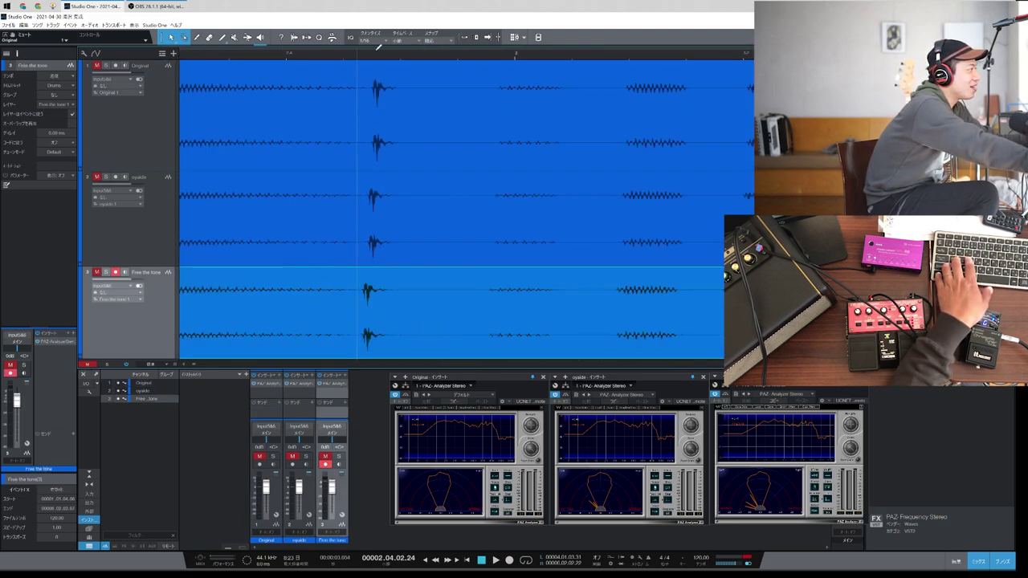
left_click_drag(378, 58, 384, 263)
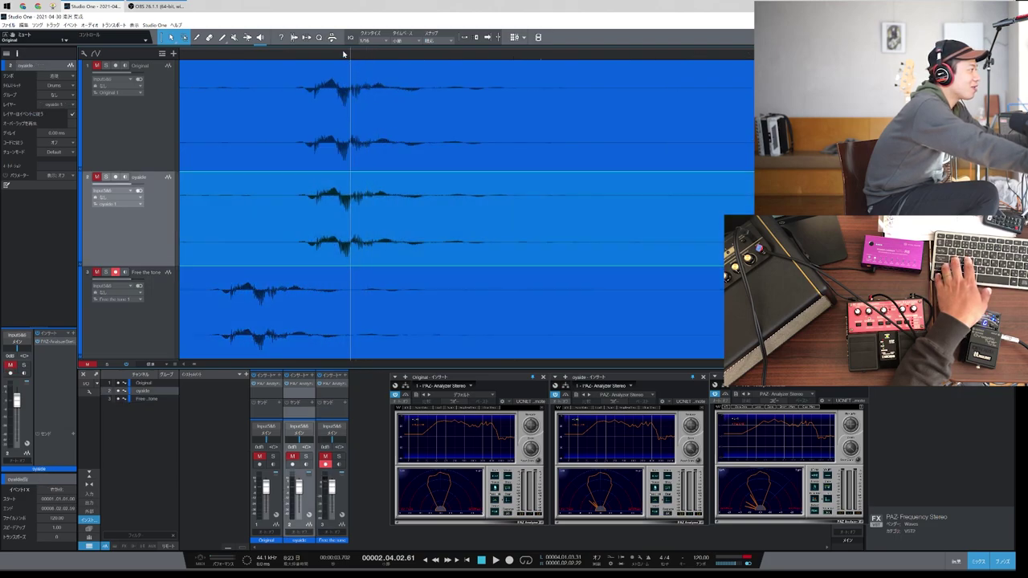
left_click_drag(343, 55, 351, 176)
left_click_drag(294, 347, 490, 345)
Move the oyaide clip earlier at sample level so its waveform onset lines up with the Original clip
scroll(356, 278, "up", 5)
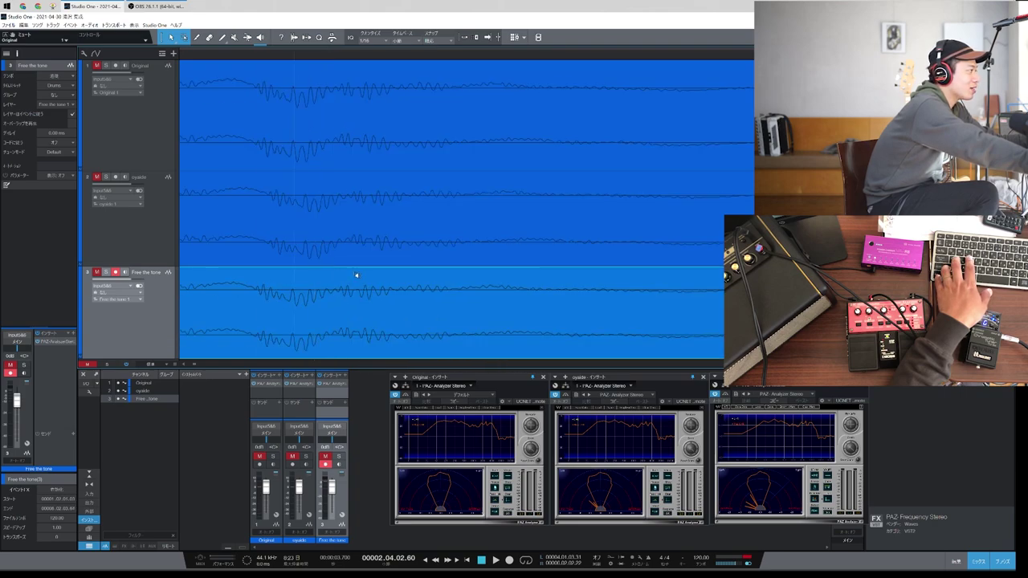
scroll(248, 224, "down", 1)
scroll(248, 224, "left", 4)
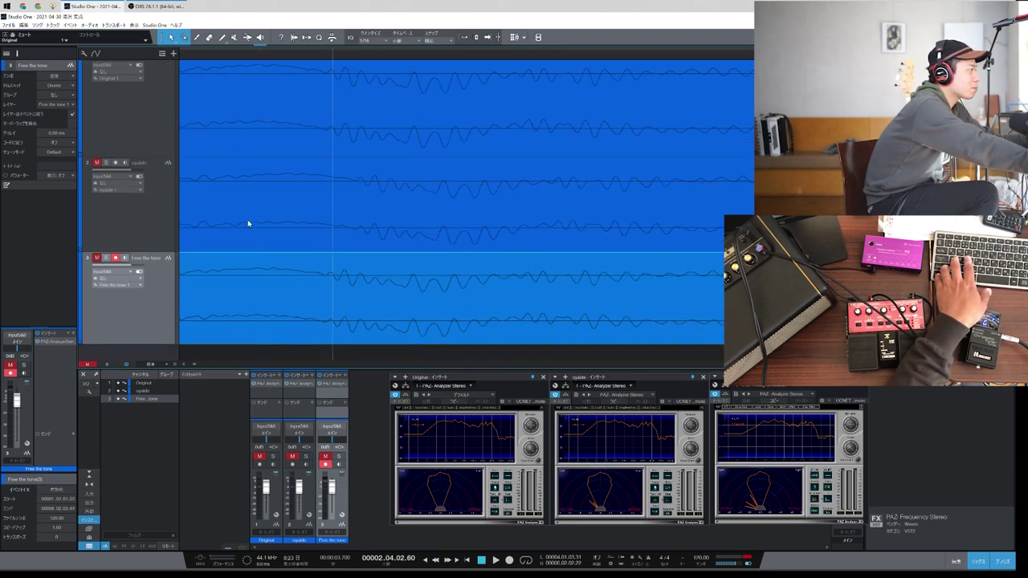
scroll(354, 146, "left", 4)
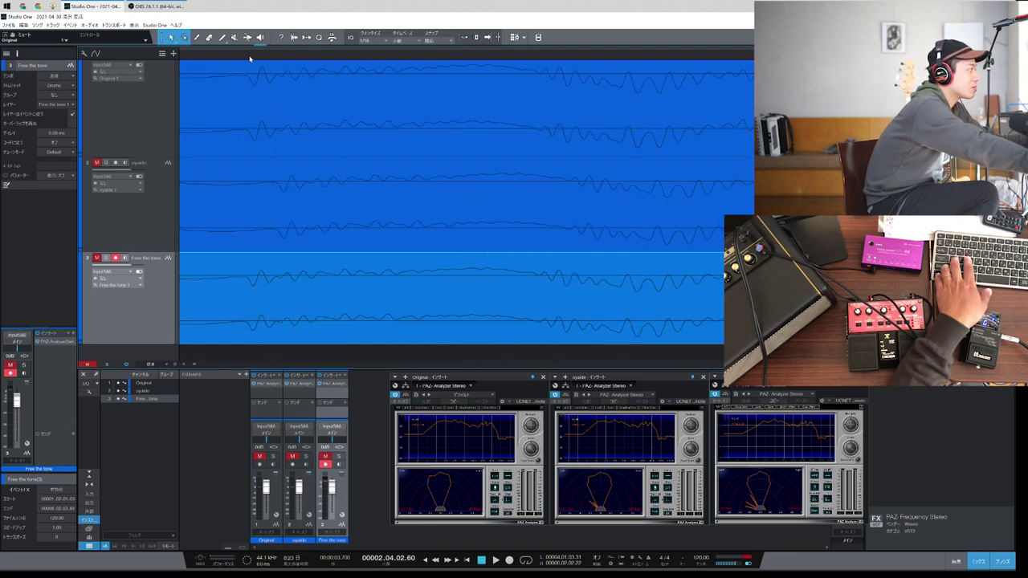
scroll(244, 143, "up", 4)
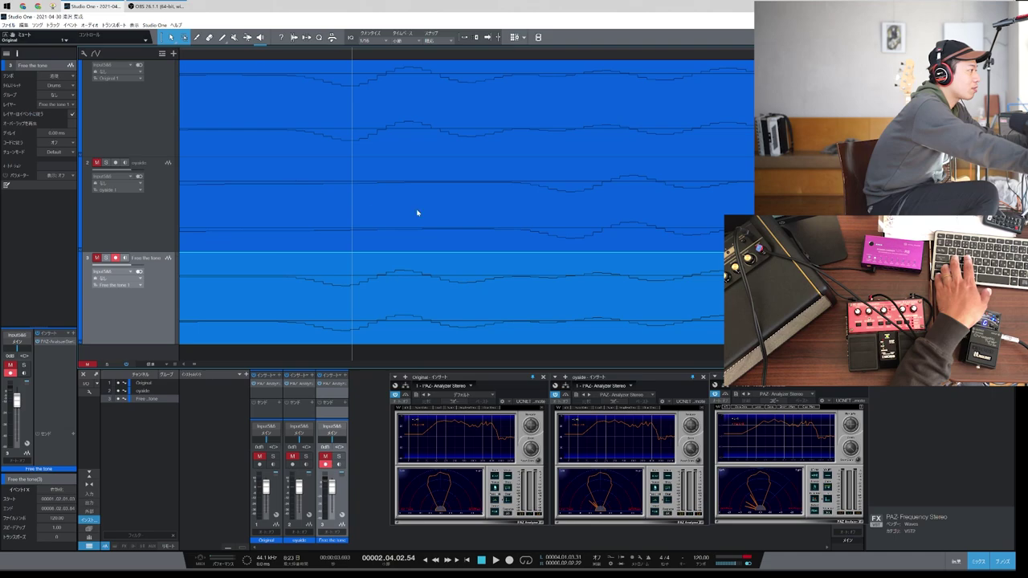
left_click(493, 229)
left_click_drag(493, 228, 345, 225)
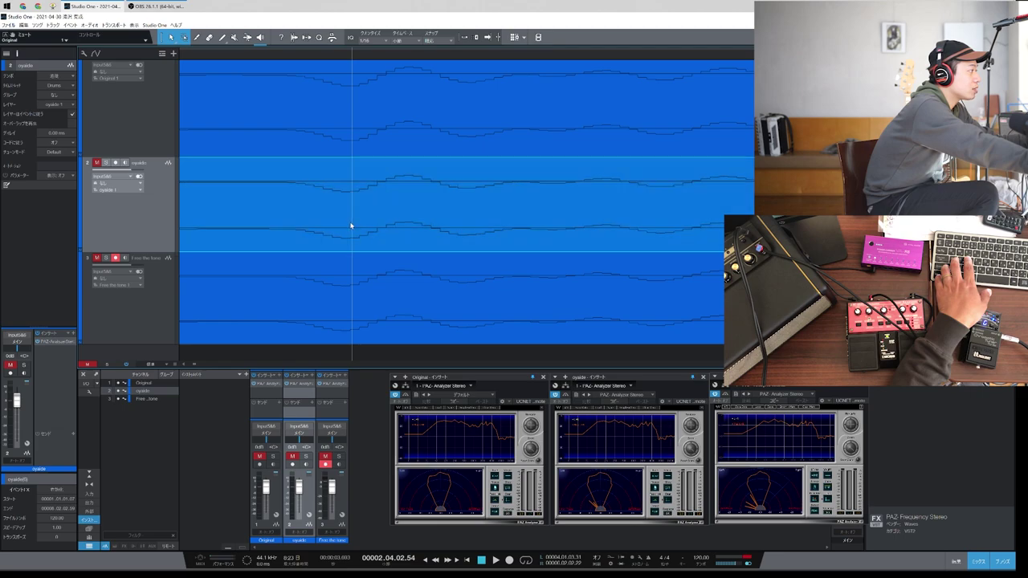
Nudge the Free the tone clip slightly later to match its waveform onset to the other two takes
left_click(370, 320)
left_click_drag(370, 320, 380, 321)
left_click(380, 322)
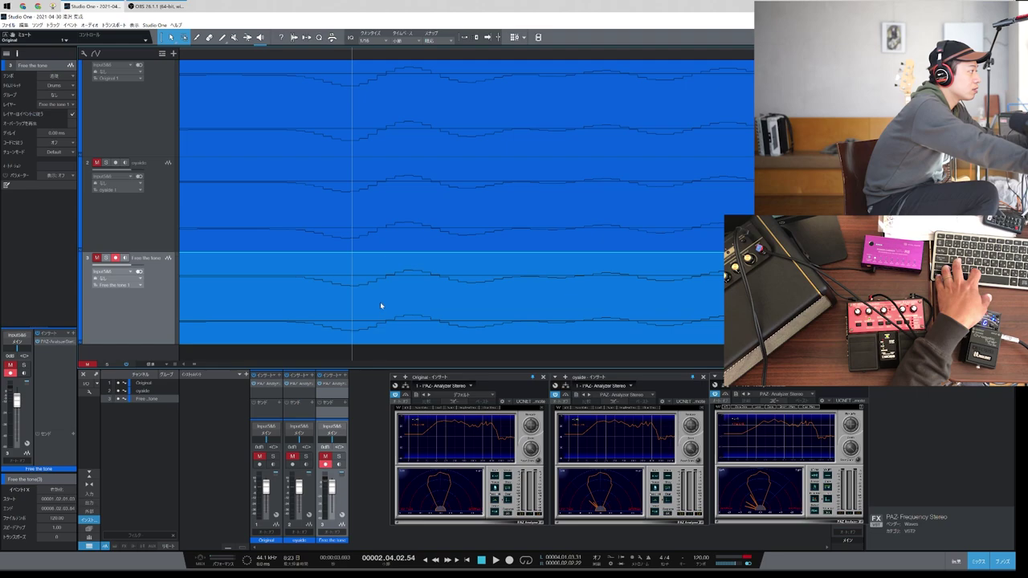
Solo the Original track and play its take from the start of the performance near bar 2
scroll(359, 169, "down", 5)
scroll(354, 341, "up", 1)
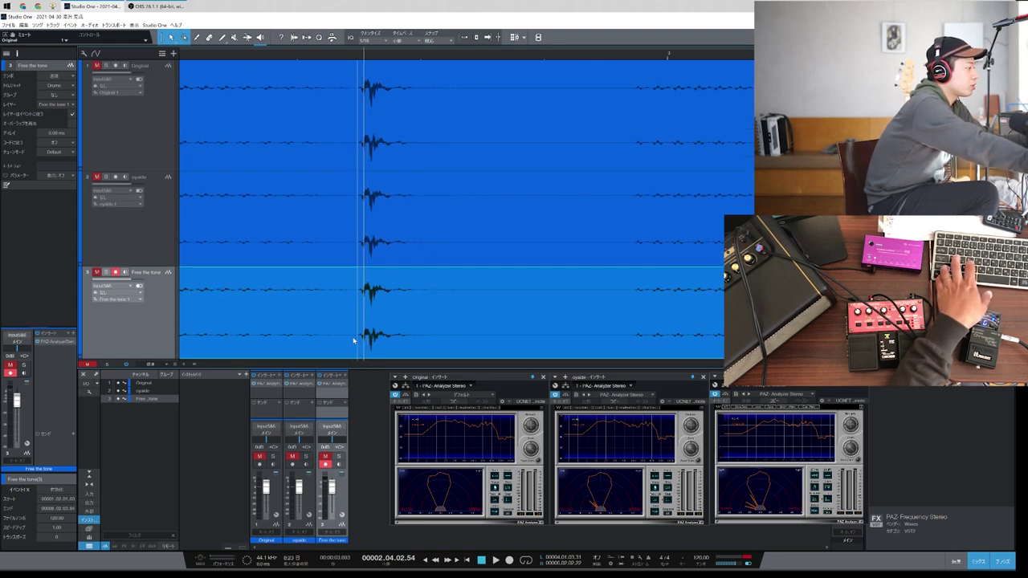
scroll(408, 217, "down", 5)
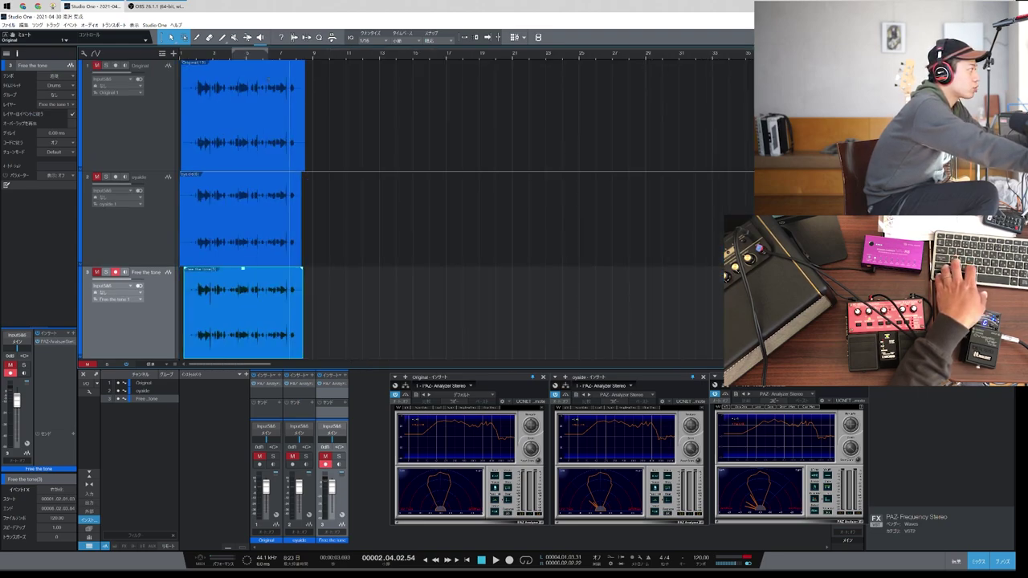
left_click(197, 56)
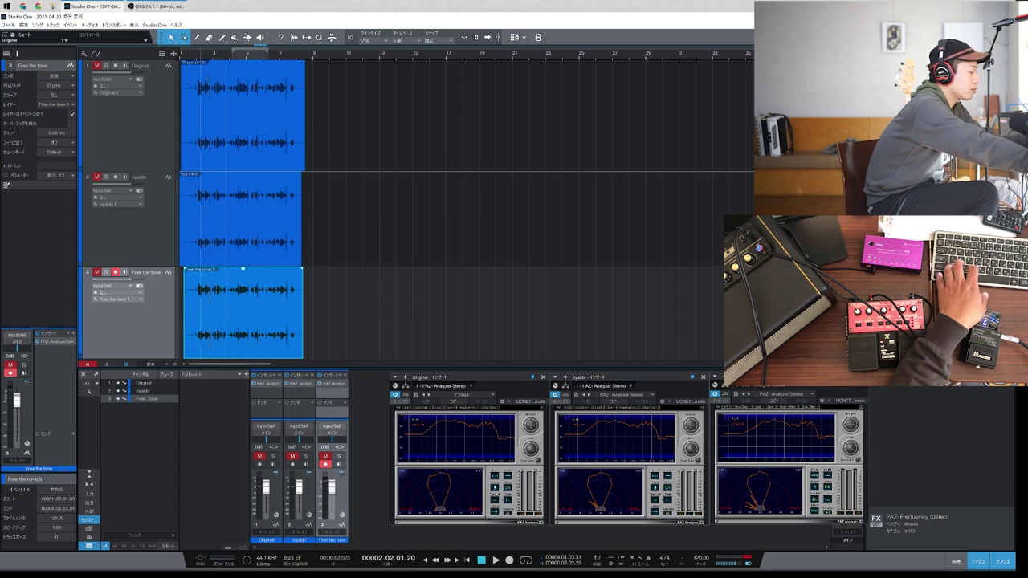
left_click(260, 456)
left_click(273, 456)
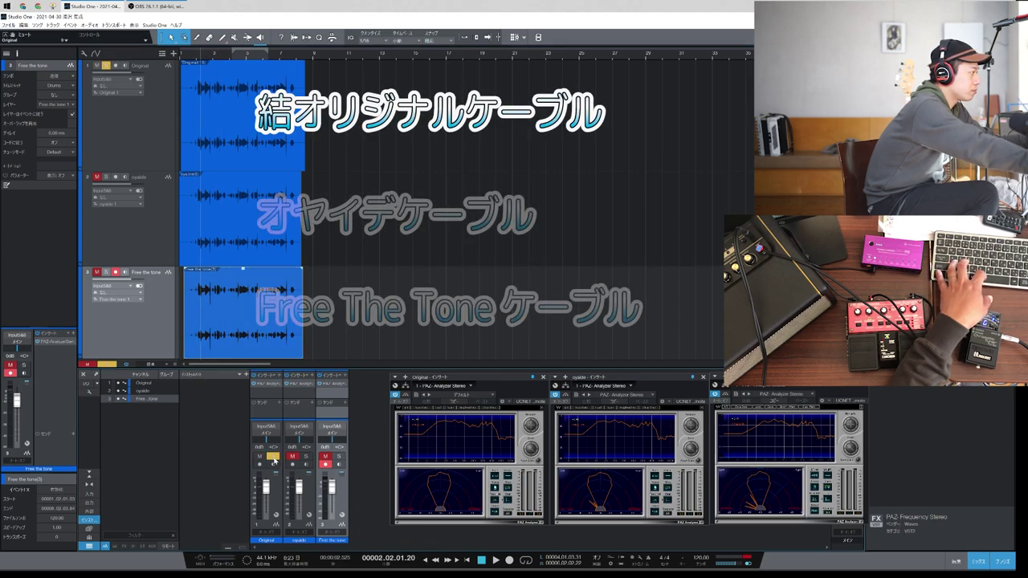
key("space")
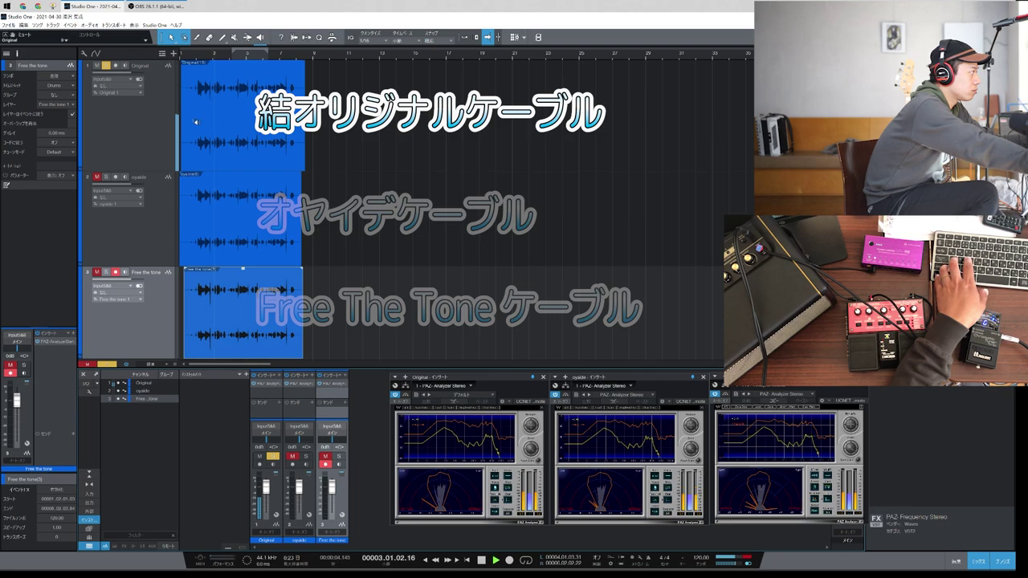
scroll(249, 53, "up", 2)
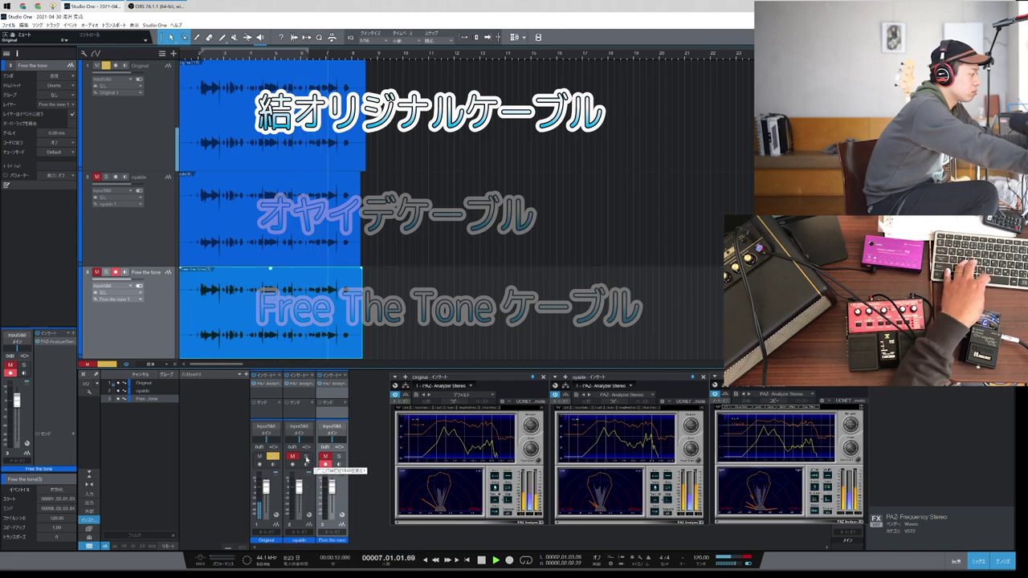
Stop playback, solo the oyaide track instead and play its take from the same start position
key("space")
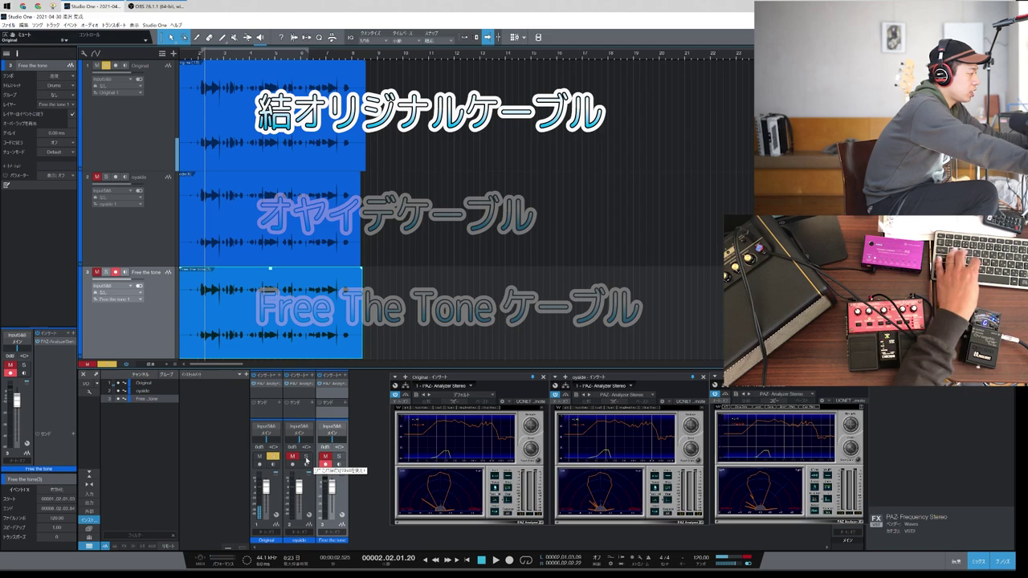
left_click(310, 458)
key("space")
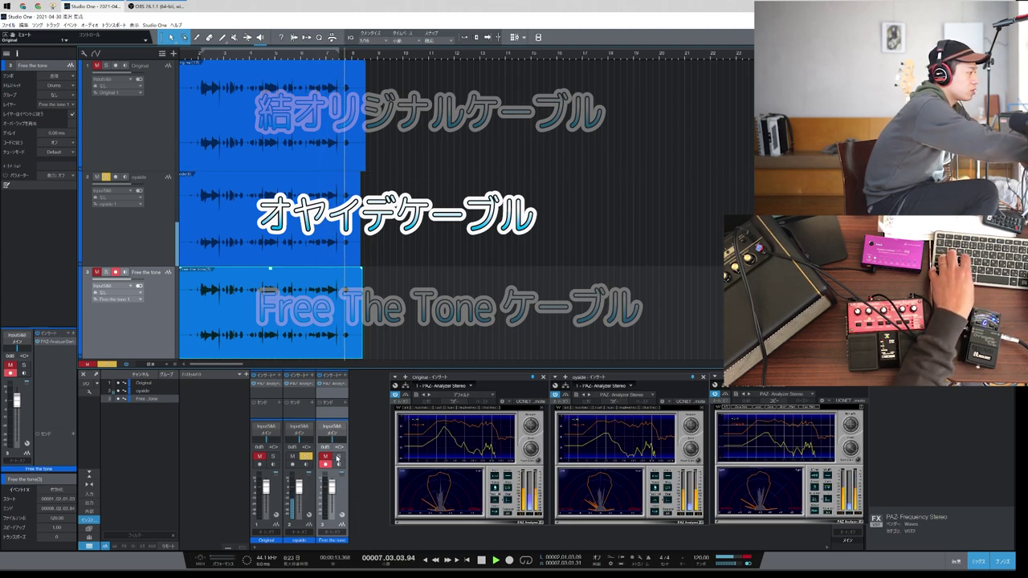
Loop the performance from bar 2 to bar 7 and compare the cables by soloing Free the tone, Original, oyaide and Free the tone in turn
left_click(338, 457)
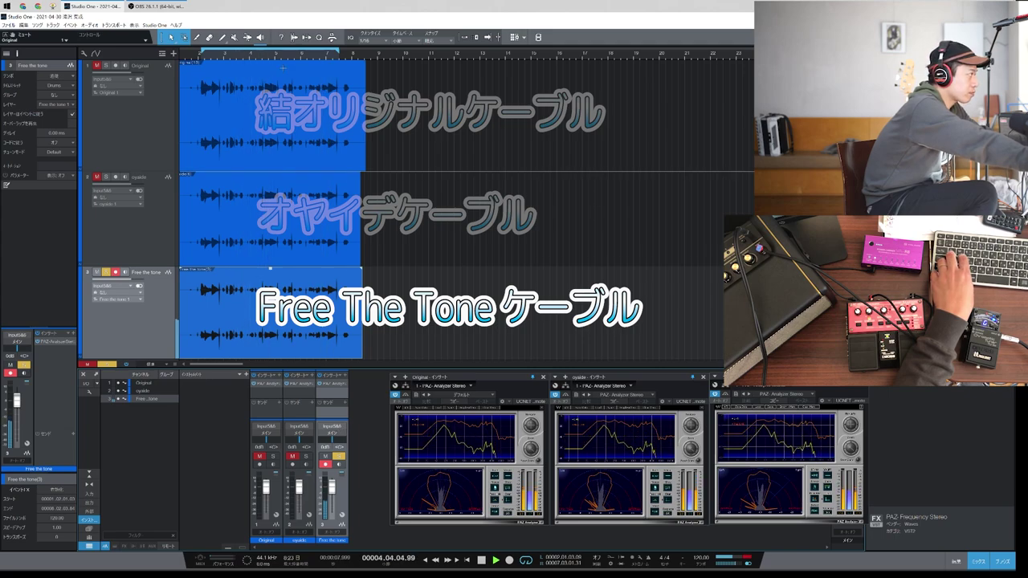
scroll(305, 164, "up", 5)
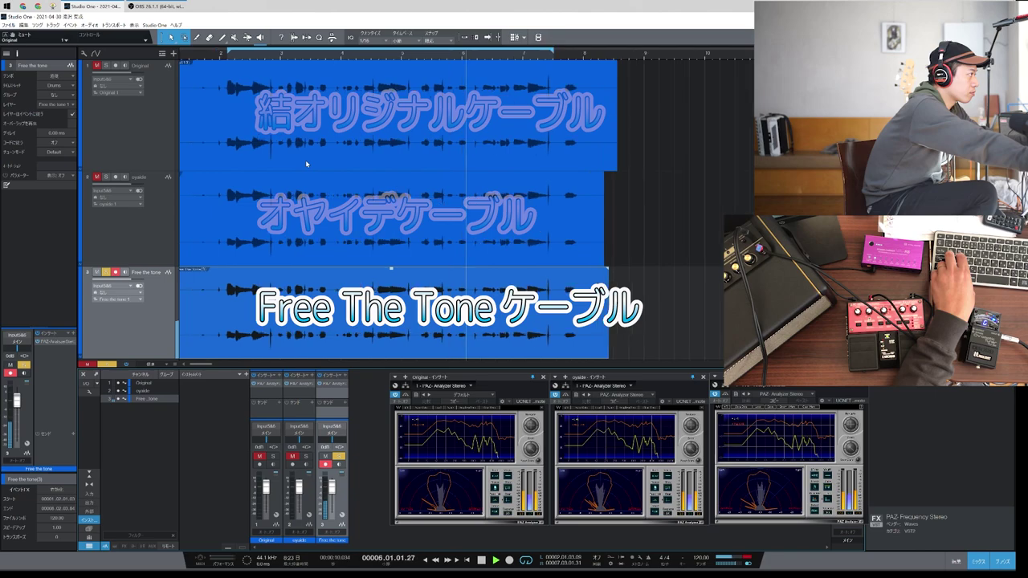
left_click(273, 456)
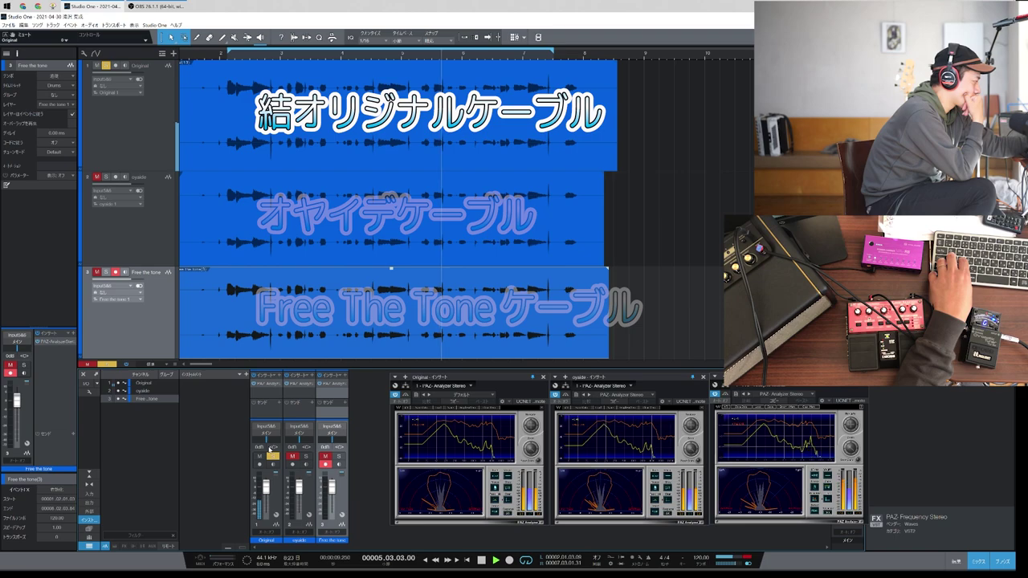
left_click(306, 456)
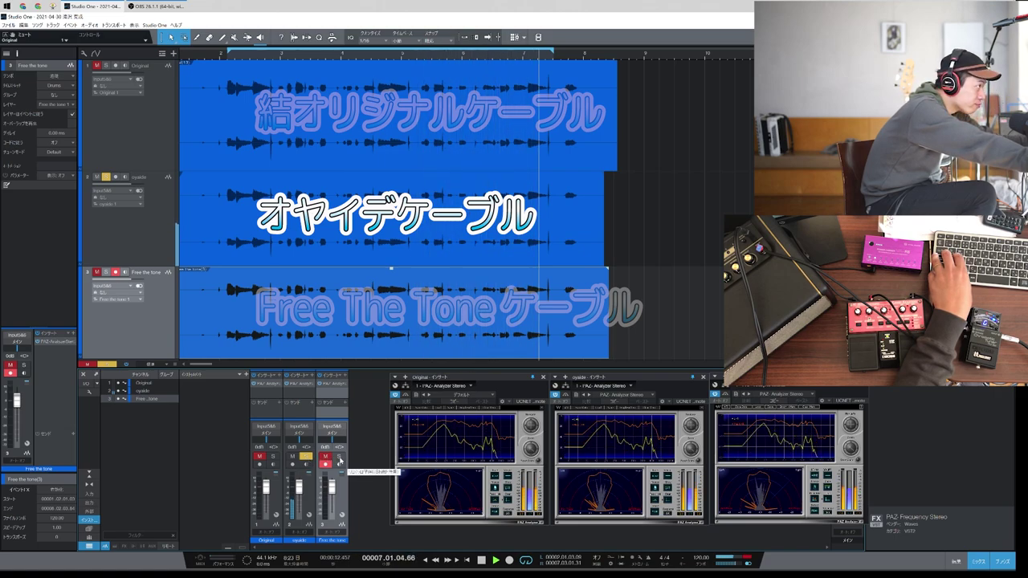
left_click(339, 458)
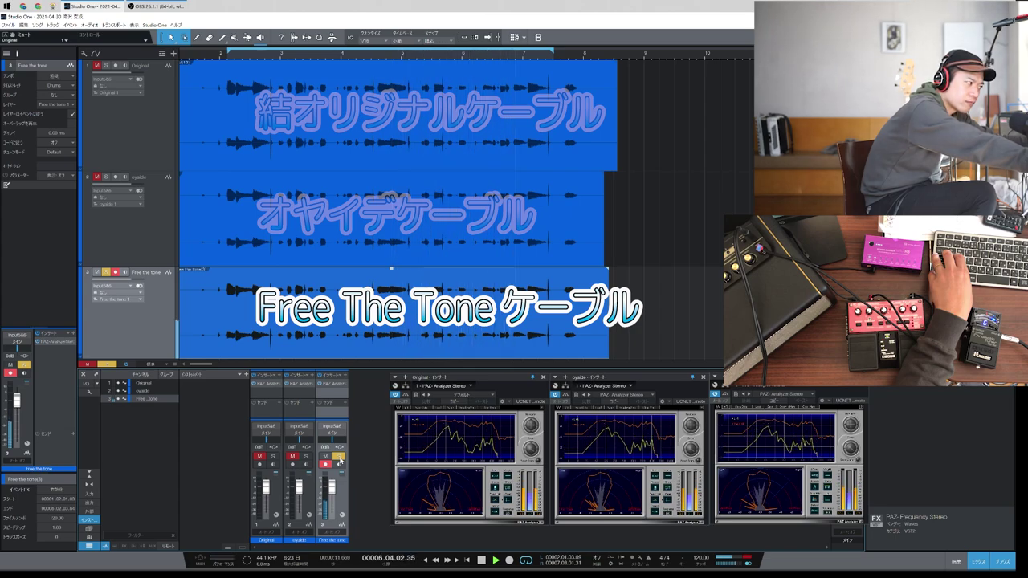
Stop the solo comparison and replay the loop with all three tracks muted to compare their PAZ Analyzer spectra
key("space")
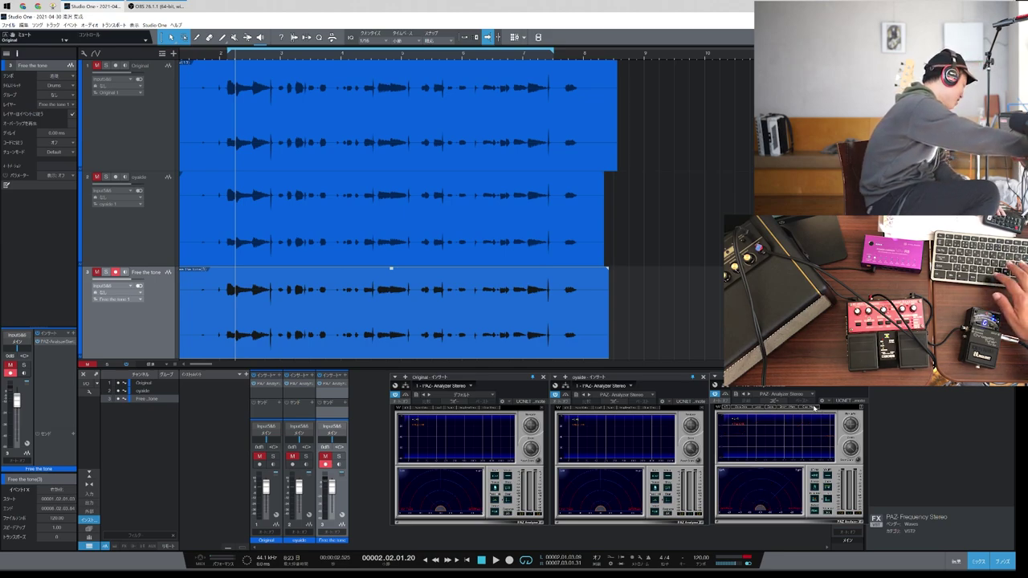
key("space")
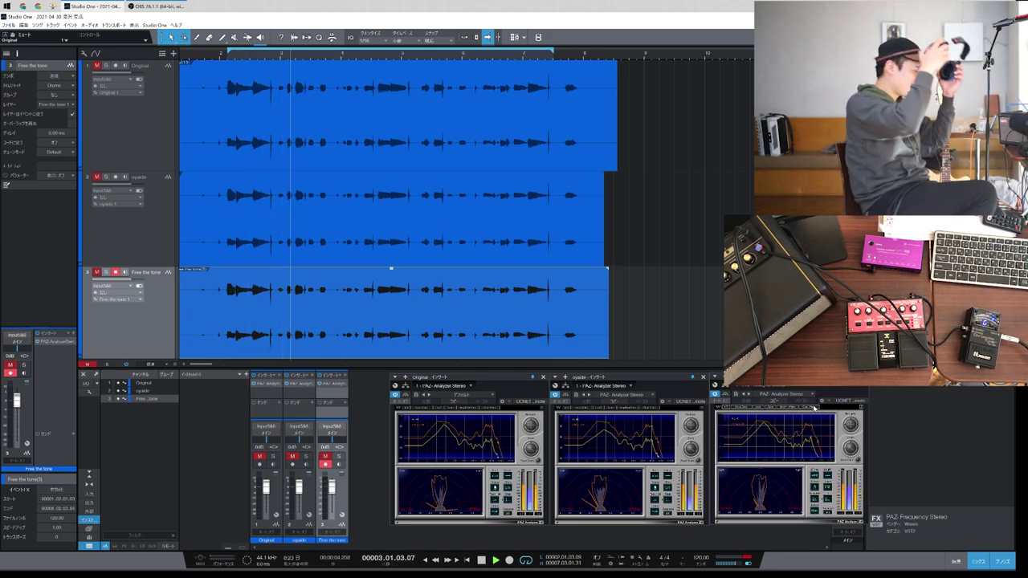